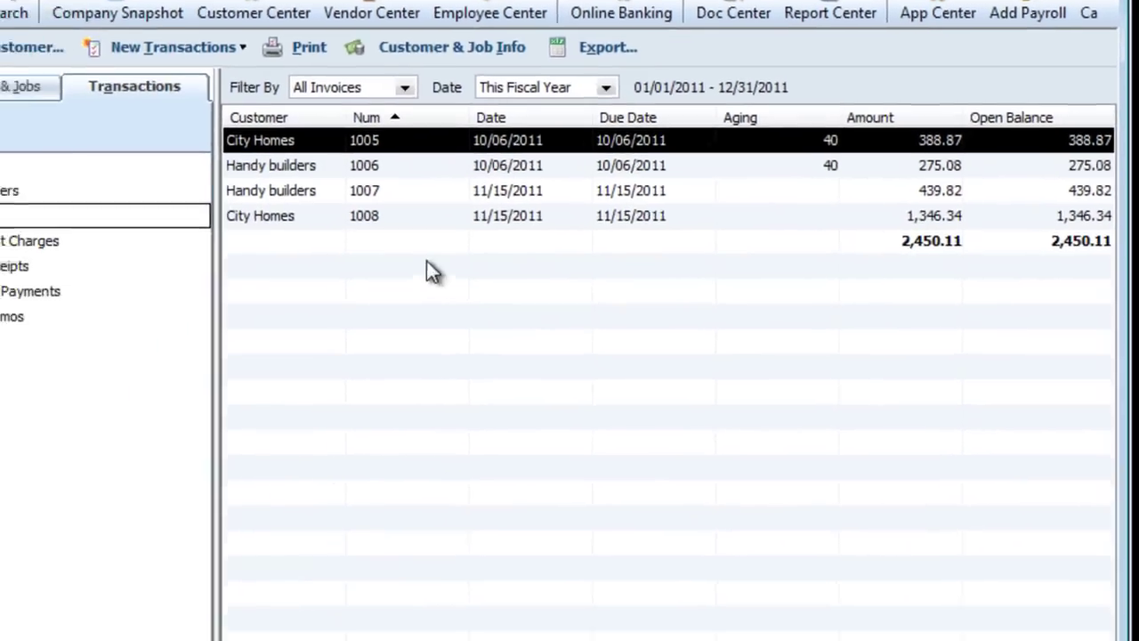
double_click(267, 269)
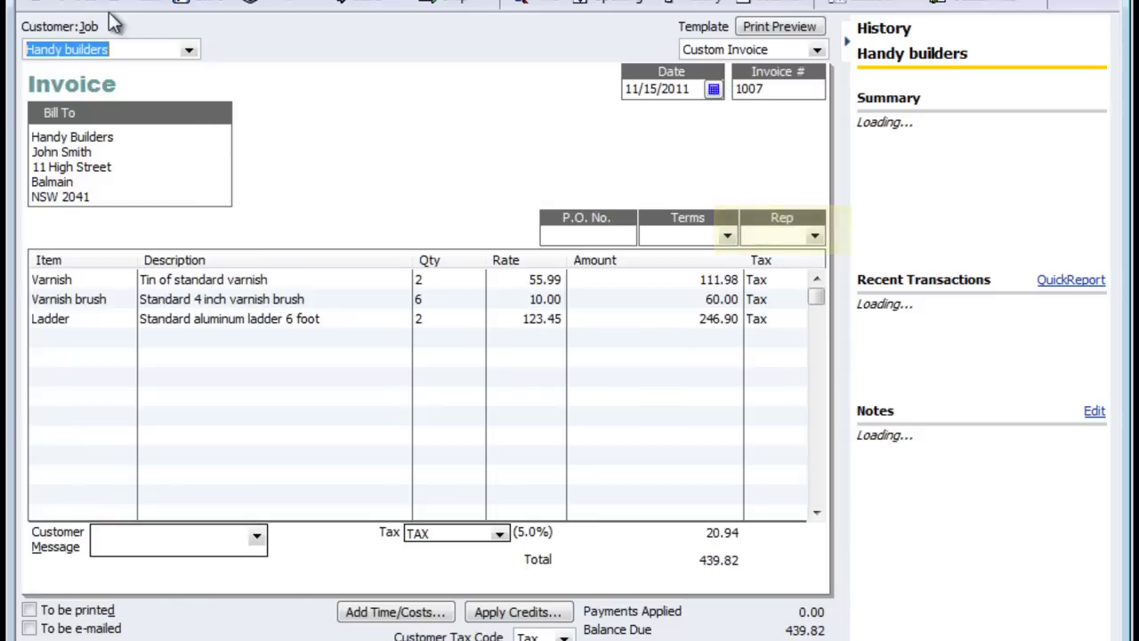
click(48, 4)
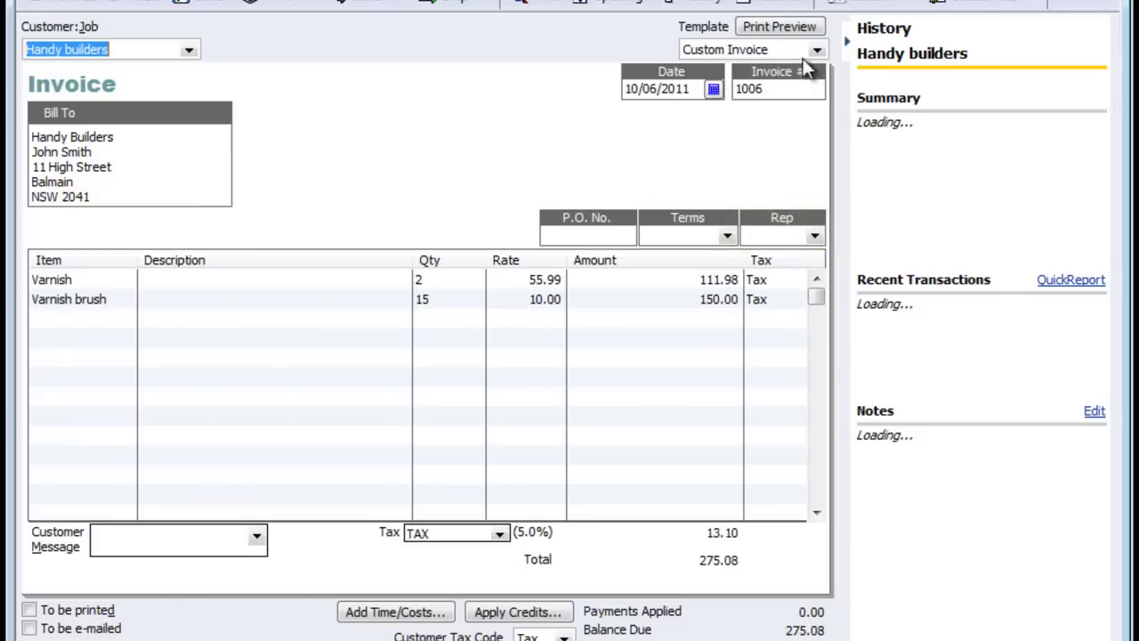
click(817, 50)
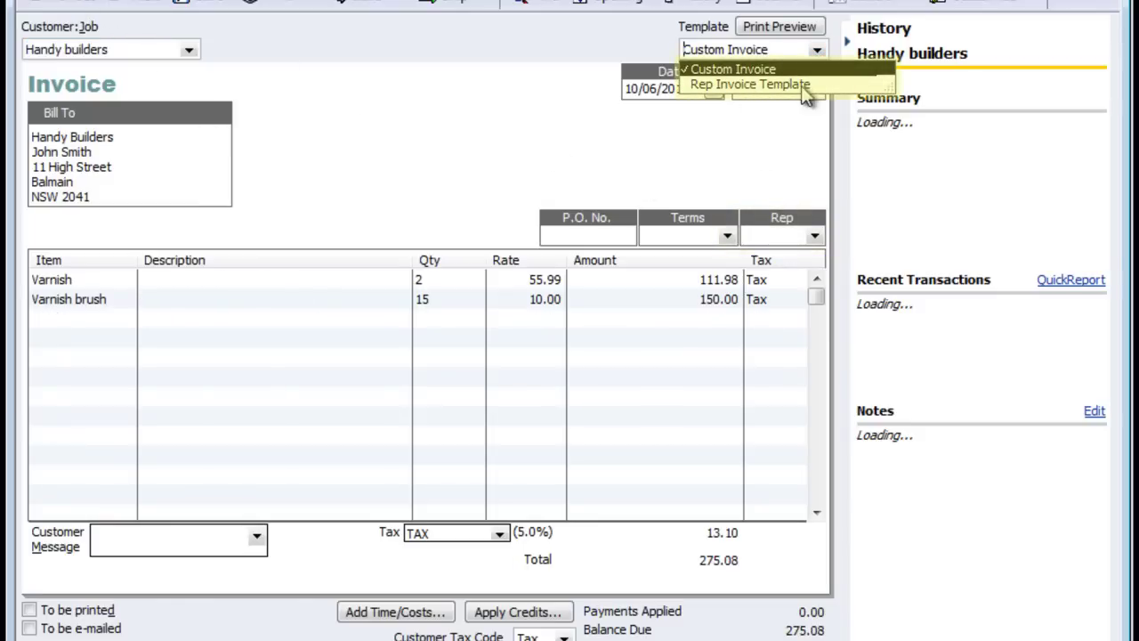
click(749, 151)
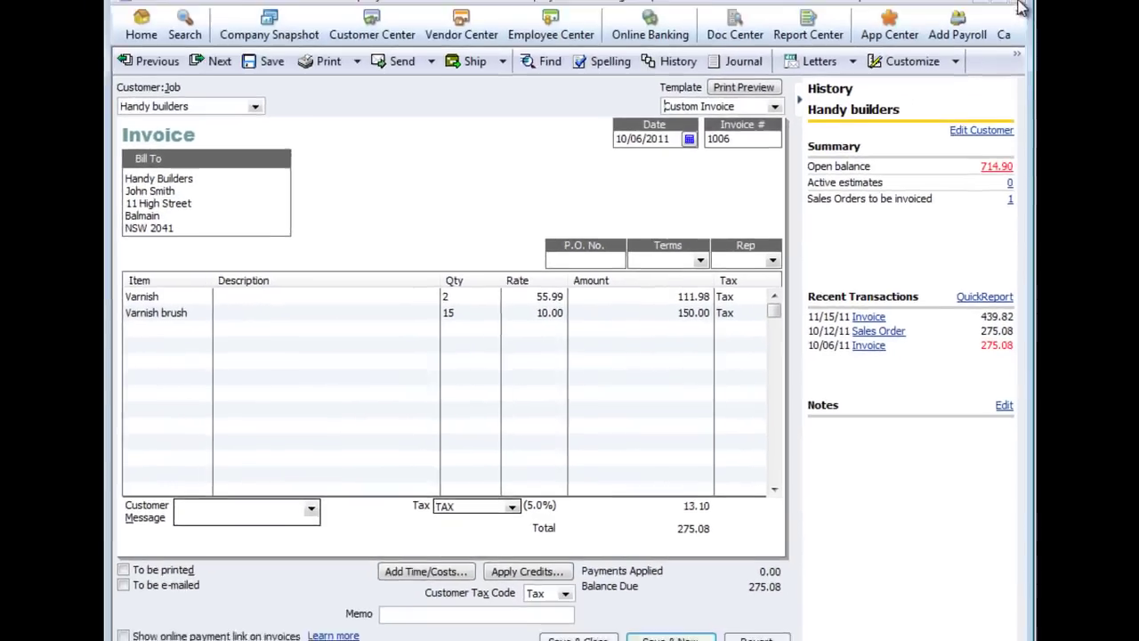
click(974, 34)
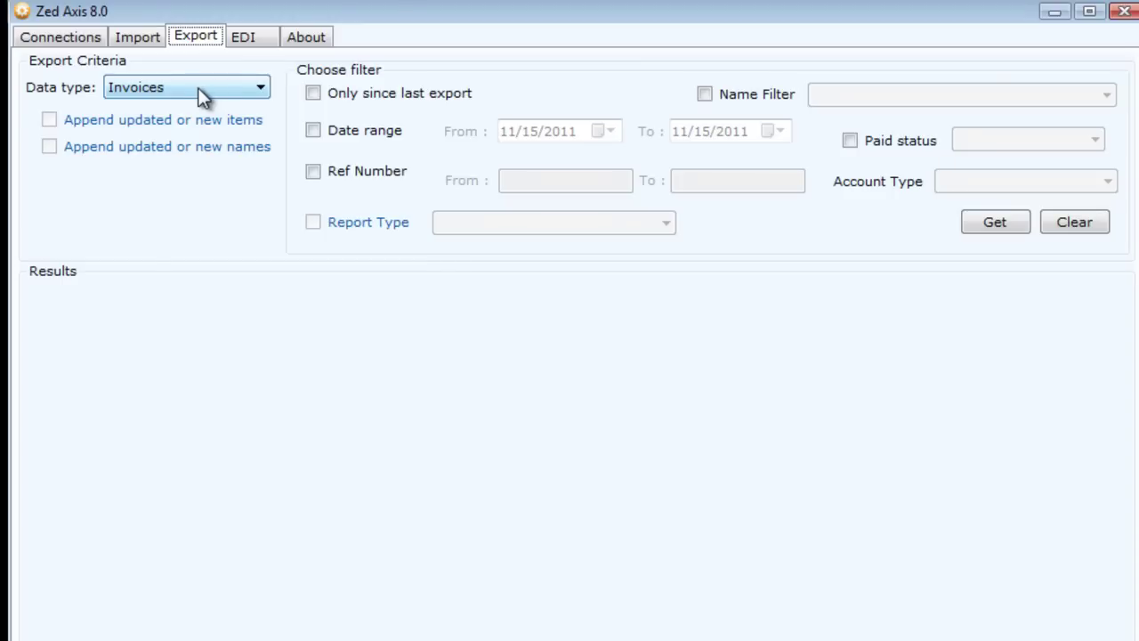
Fetch the invoices with reference numbers 1005 through 1010 for export.
click(203, 88)
click(184, 276)
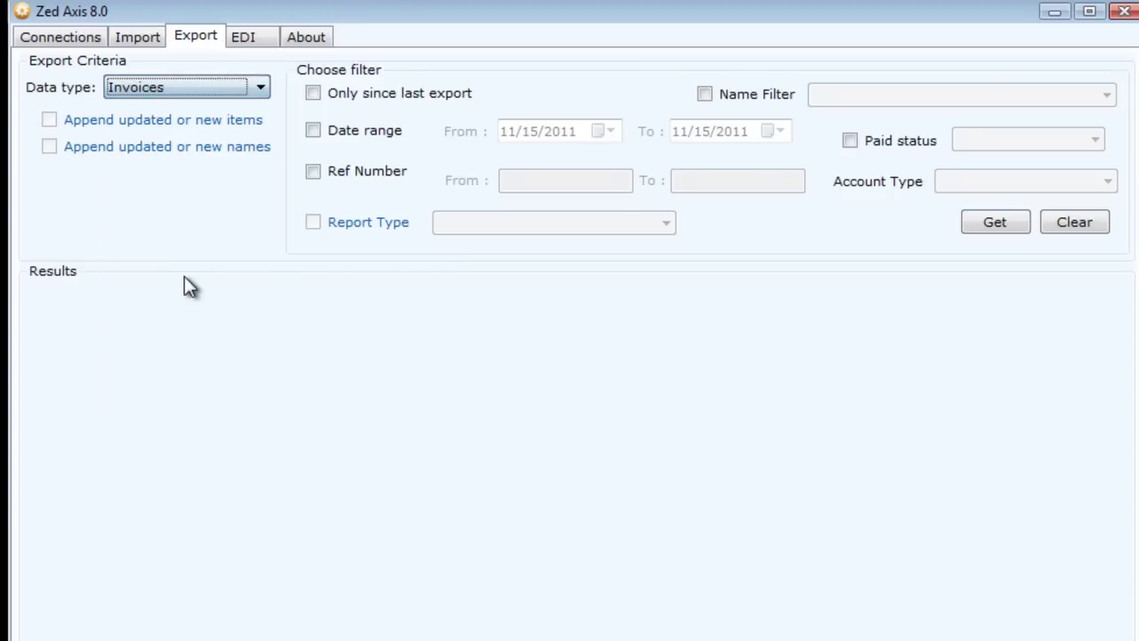
click(315, 174)
click(509, 179)
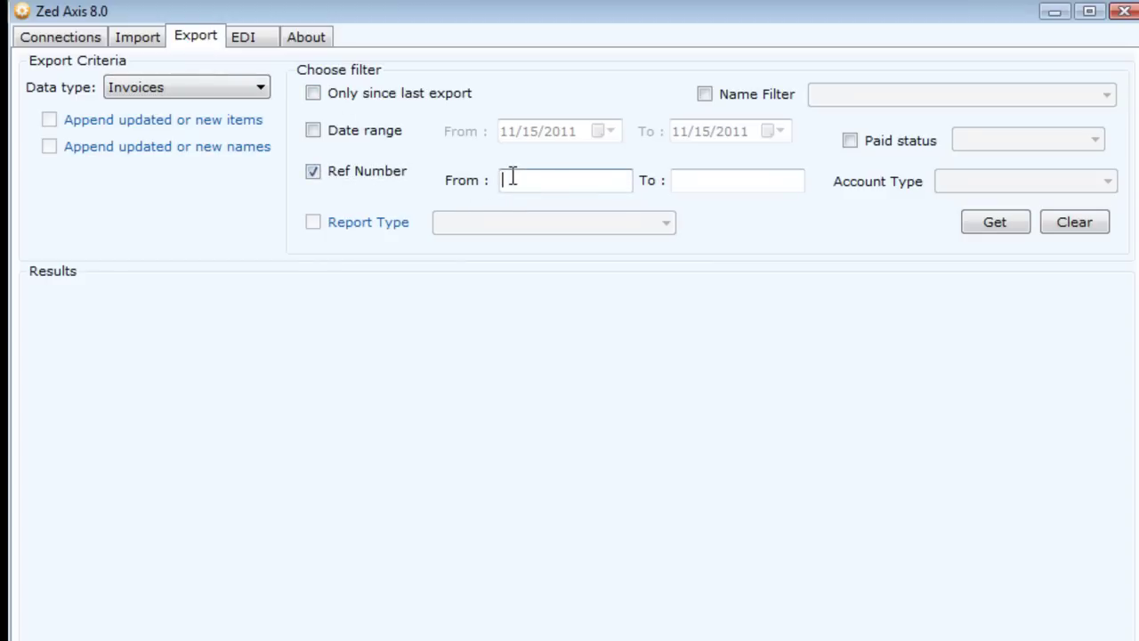
text(1005)
click(737, 180)
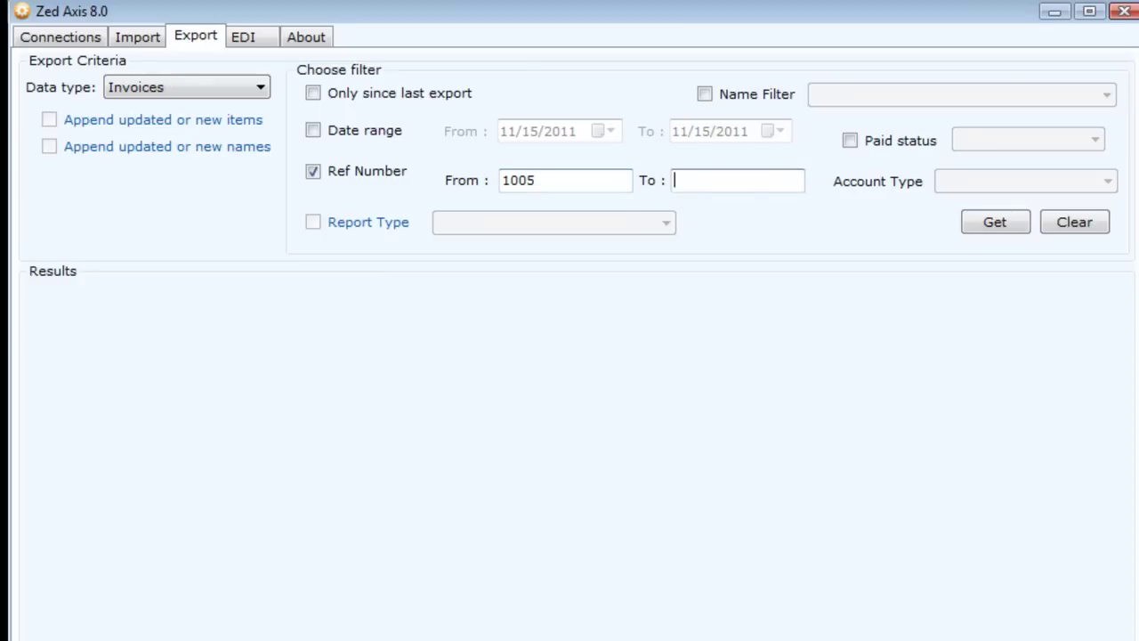
text(1010)
click(994, 218)
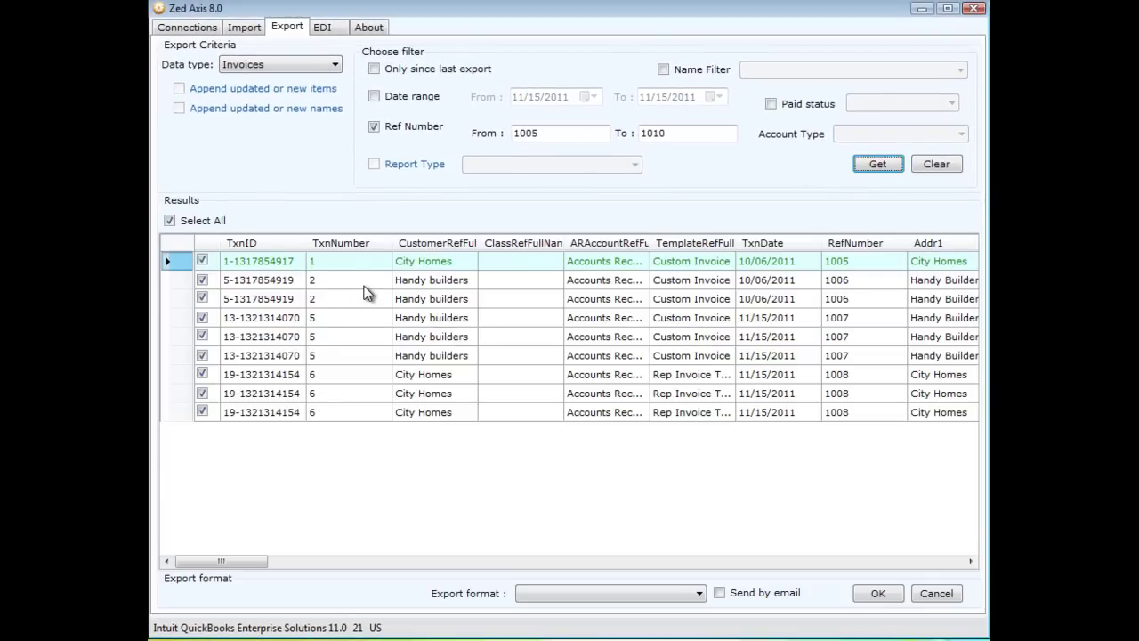
Export the fetched invoices as an Excel 2007 workbook named 'Invoices to update'.
click(700, 593)
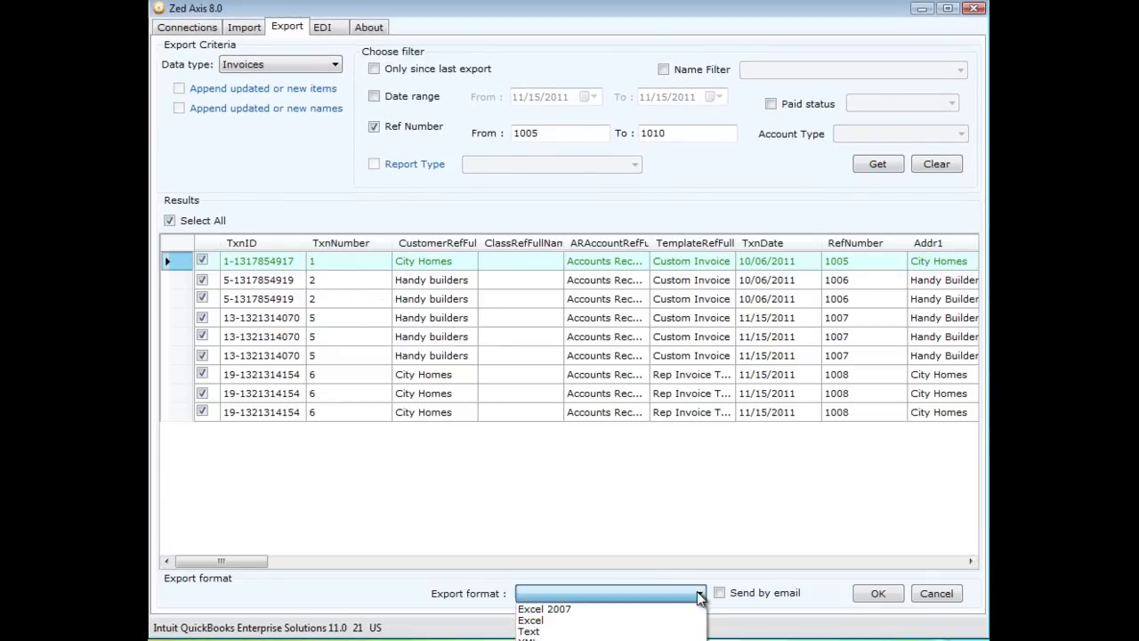
click(636, 608)
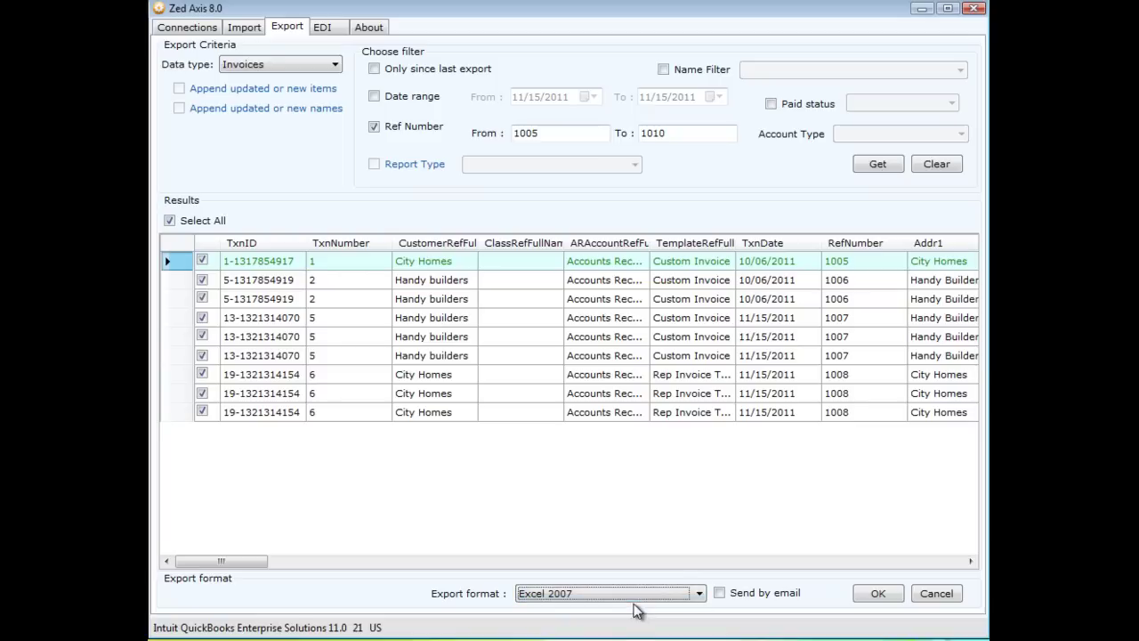
click(878, 593)
click(481, 190)
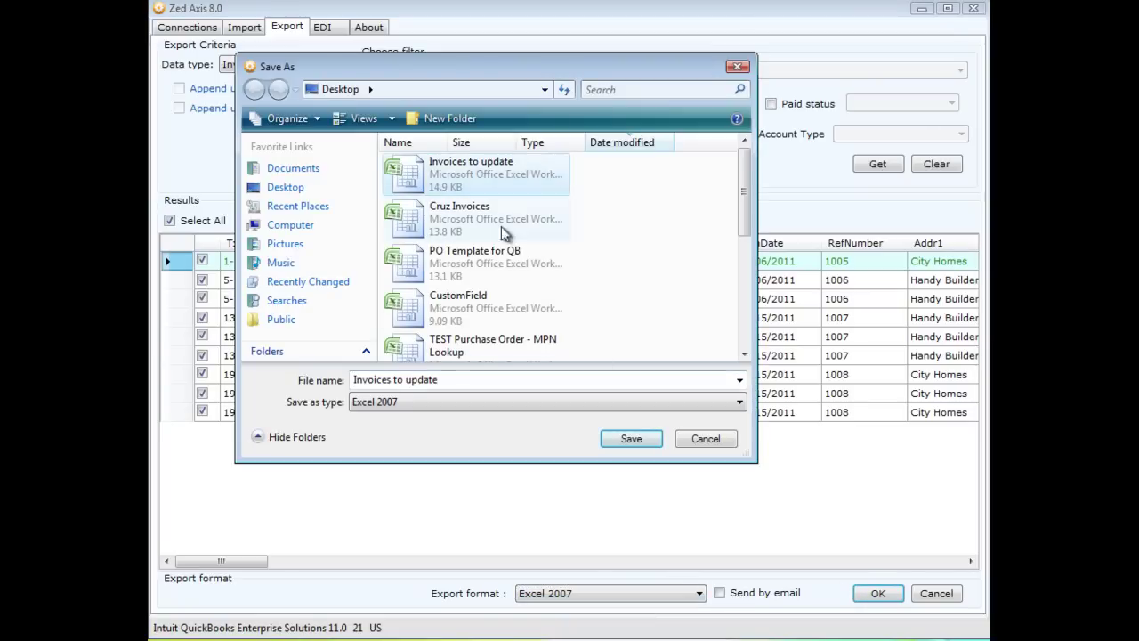
click(628, 438)
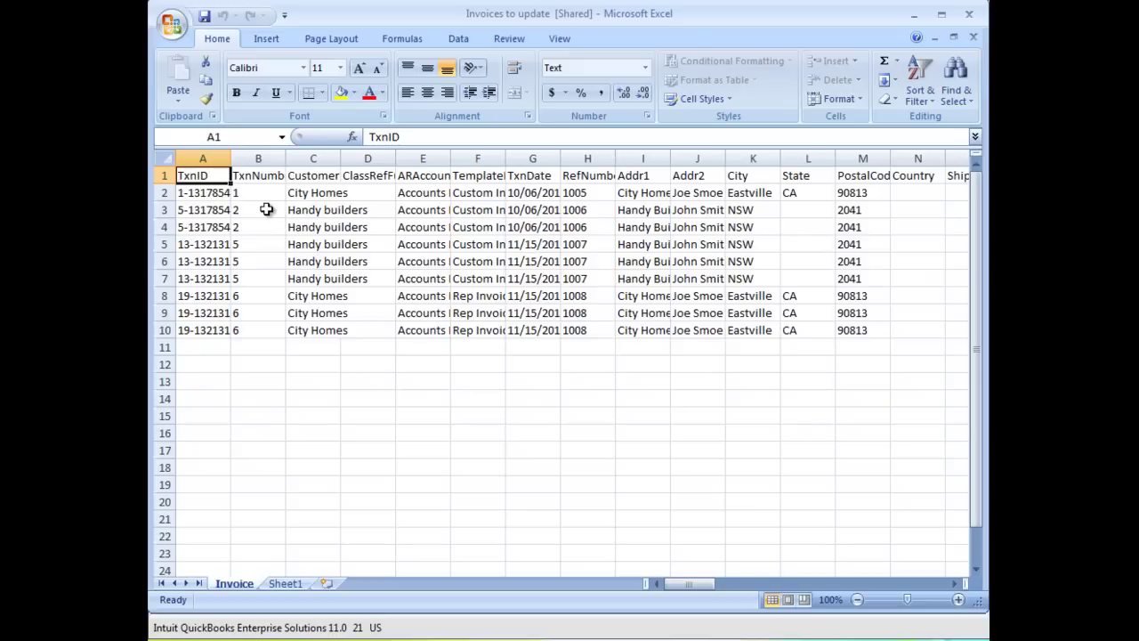
Enter CC in SalesRep cell Z2 and fill it down through Z10.
key(Right)
key(Right)
key(Right)
key(Right)
key(Right)
key(Right)
key(Right)
key(Right)
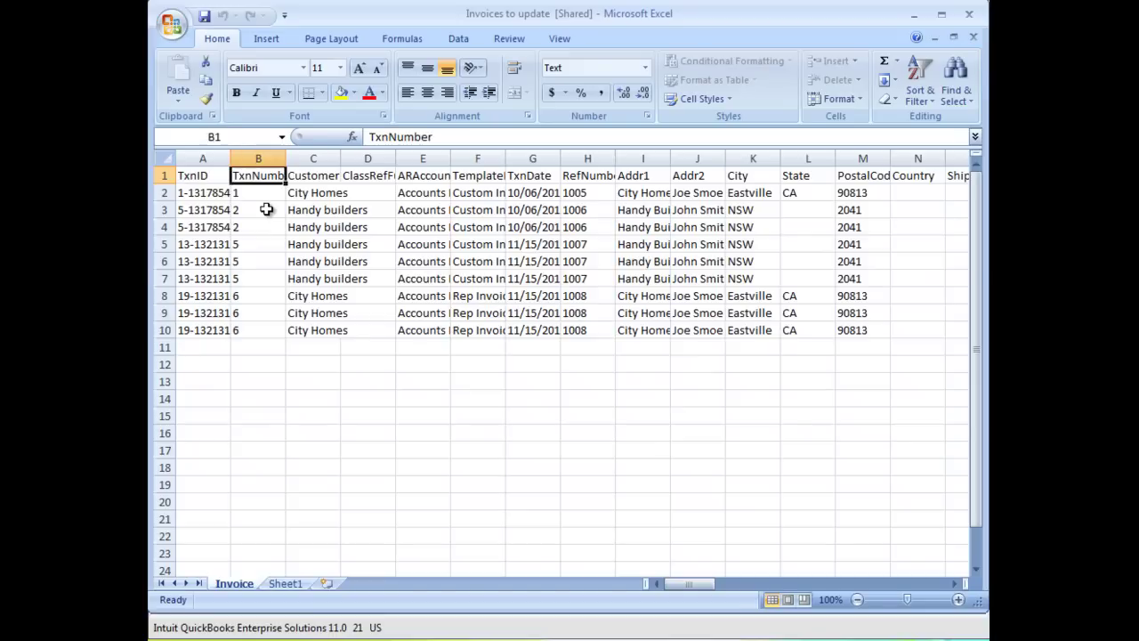
key(Right)
key(Right)
key(Right)
key(Right)
key(Right)
key(Right)
key(Right)
key(Right)
key(Right)
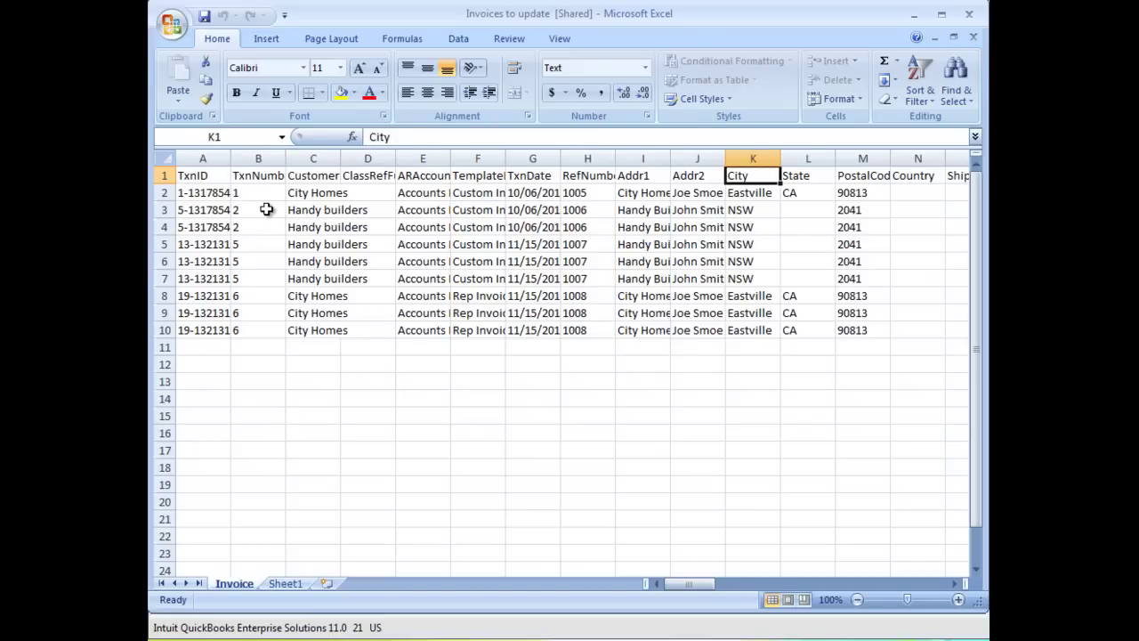
key(Right)
key(Right)
key(Right)
key(Right)
key(Right)
key(Right)
key(Right)
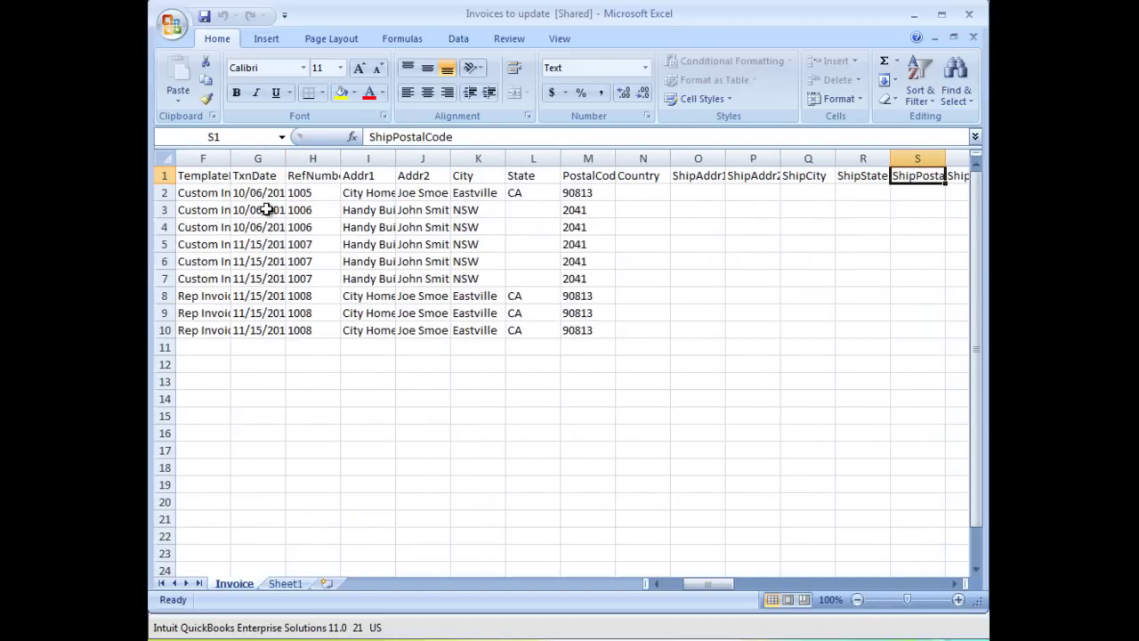
key(Right)
key(Right)
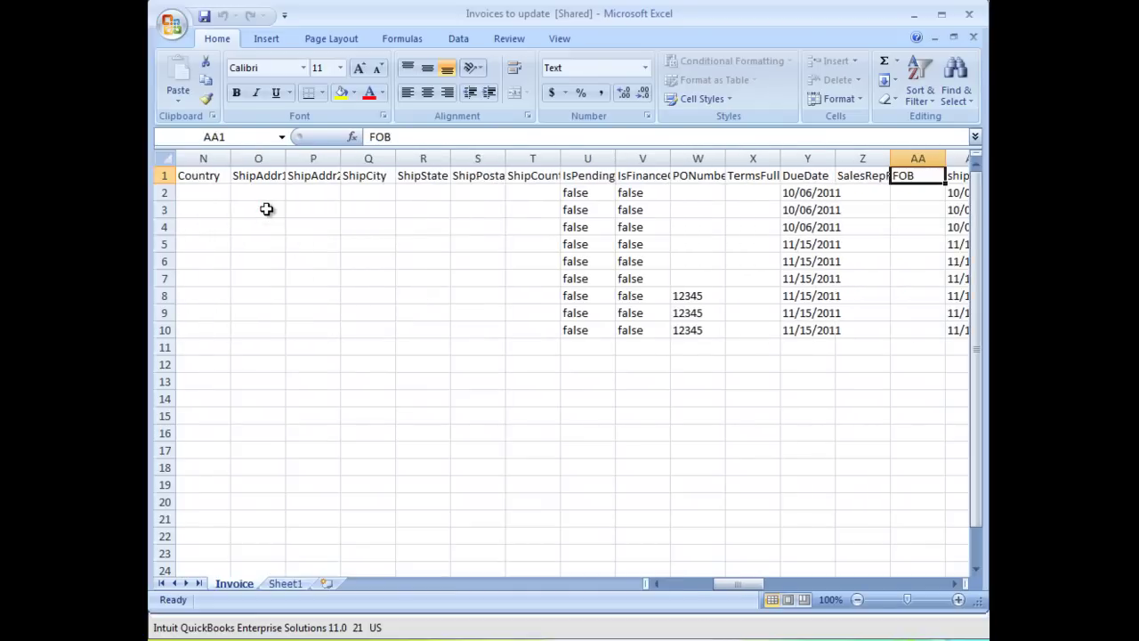
key(Right)
key(Left)
key(Left)
key(Down)
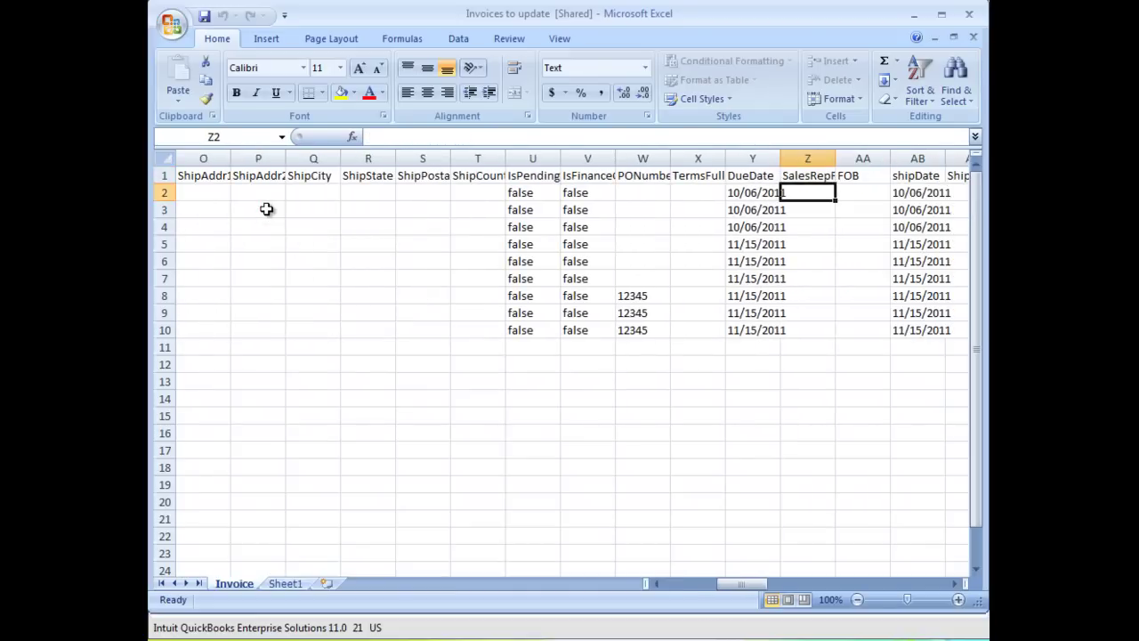
text(CC)
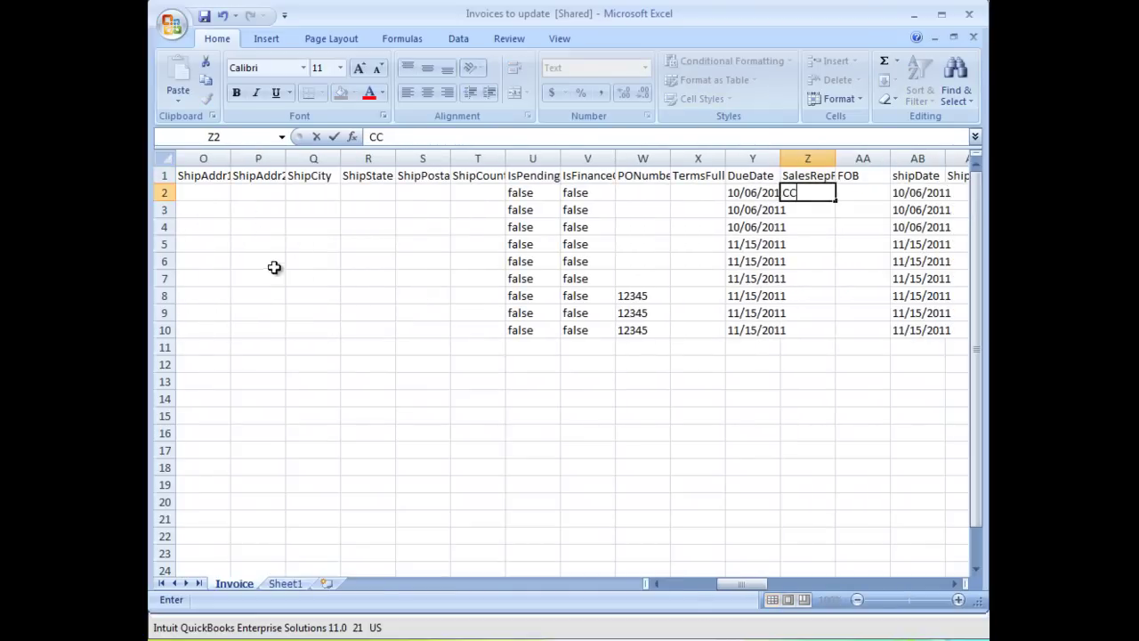
click(815, 211)
click(823, 193)
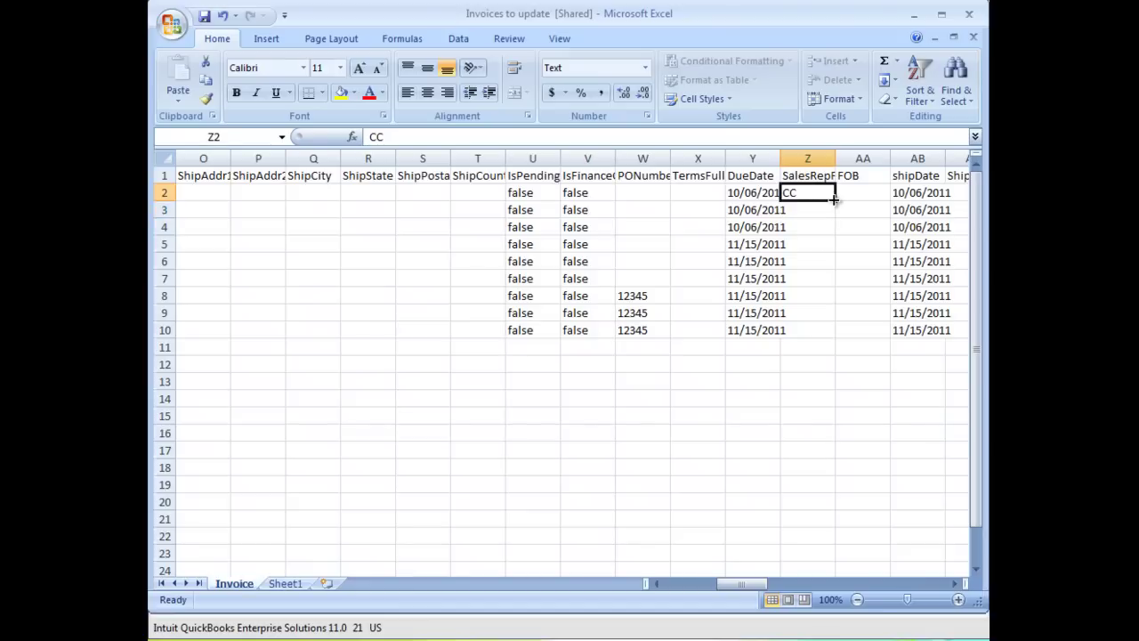
drag(836, 200, 836, 336)
click(858, 310)
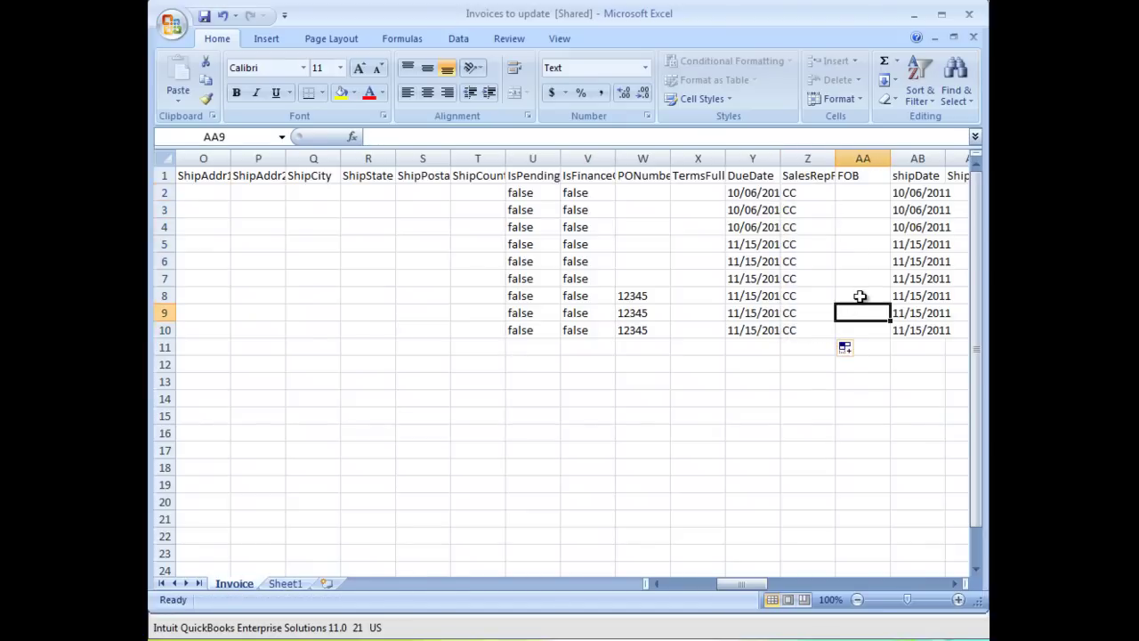
Copy 'Rep Invoice Template' from cell F8 into F2.
key(Left)
key(Left)
key(Left)
key(Left)
key(Left)
key(Left)
key(Left)
key(Left)
key(Left)
key(Left)
key(Left)
key(Left)
key(Left)
key(Left)
key(Left)
key(Left)
key(Left)
key(Left)
key(Left)
key(Left)
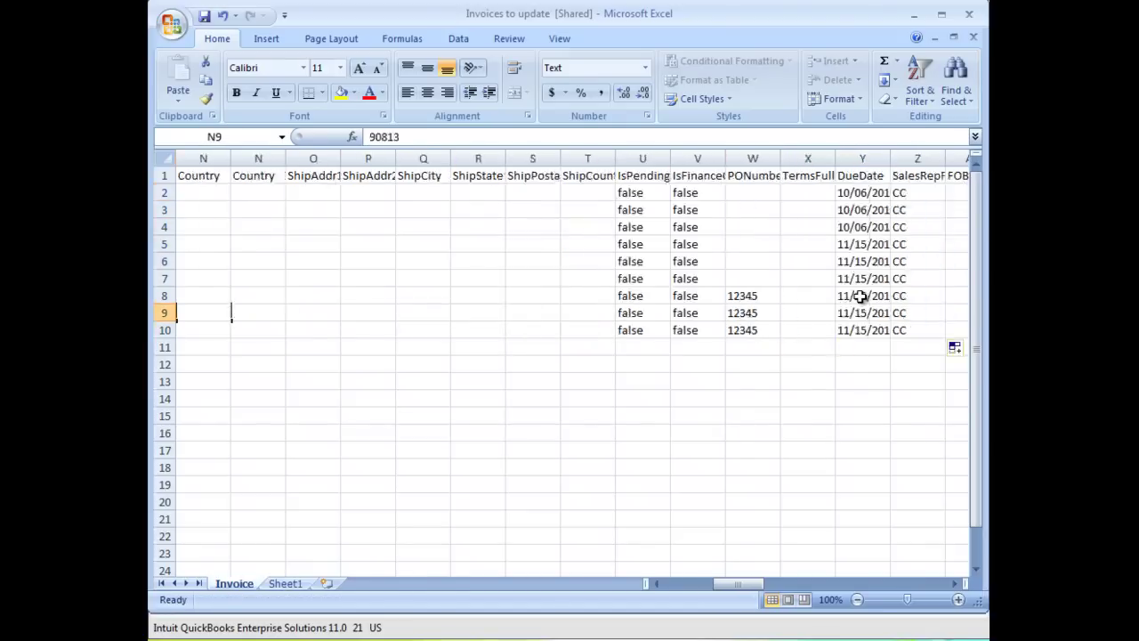
key(Right)
key(Right)
key(Right)
key(Right)
key(Right)
key(Right)
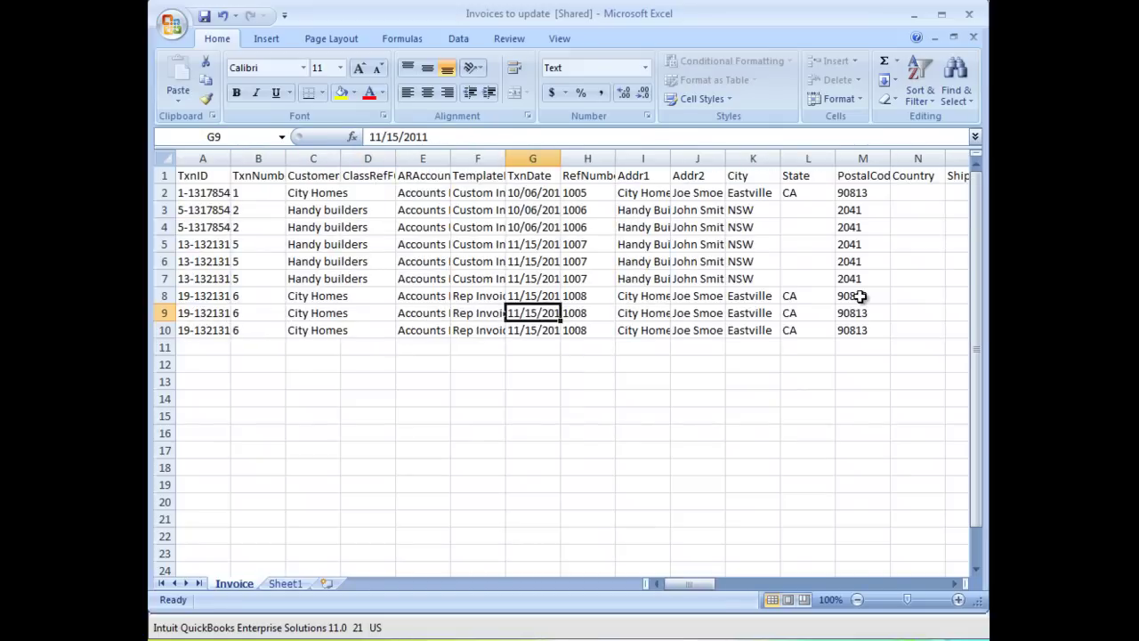
key(Up)
key(Left)
key(ctrl+c)
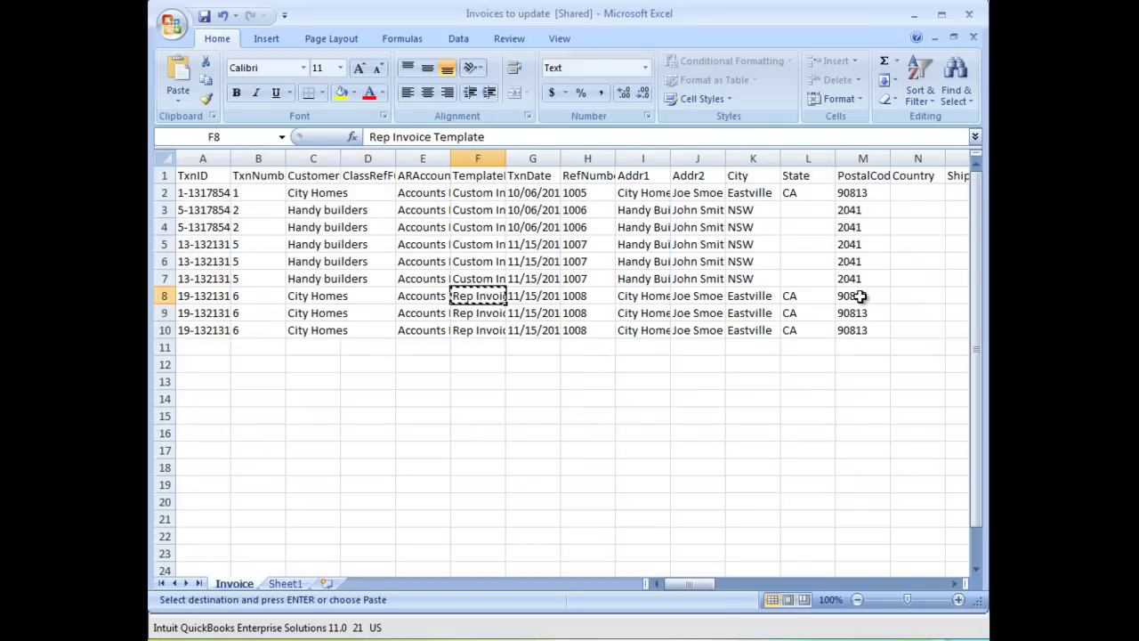
key(Up)
key(Up)
key(Up)
key(Up)
key(Up)
key(Up)
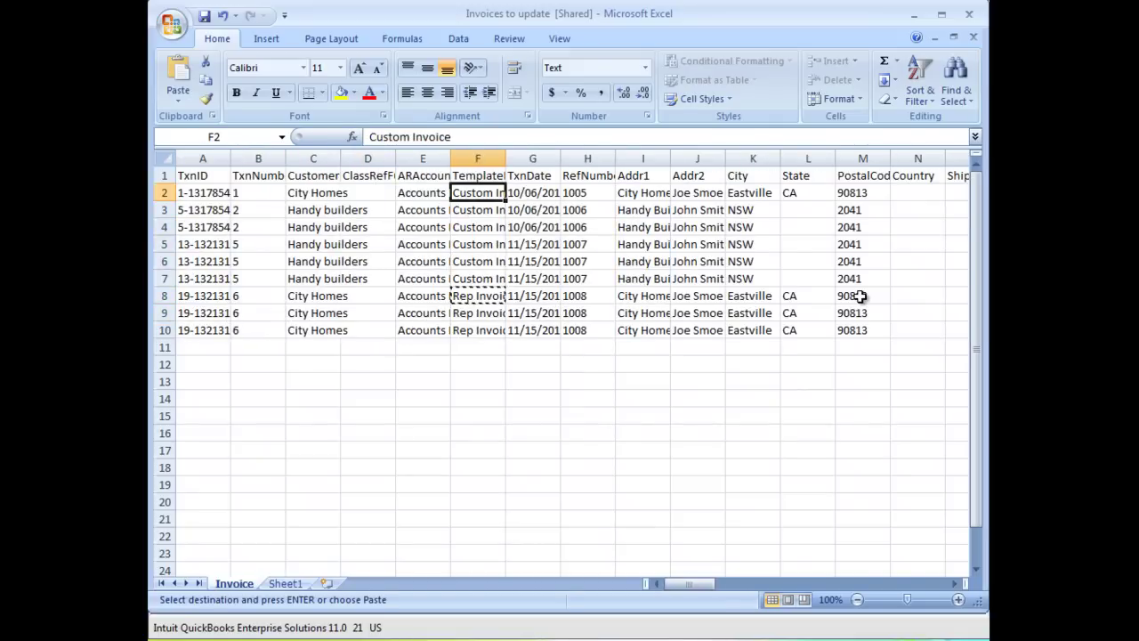
key(ctrl+v)
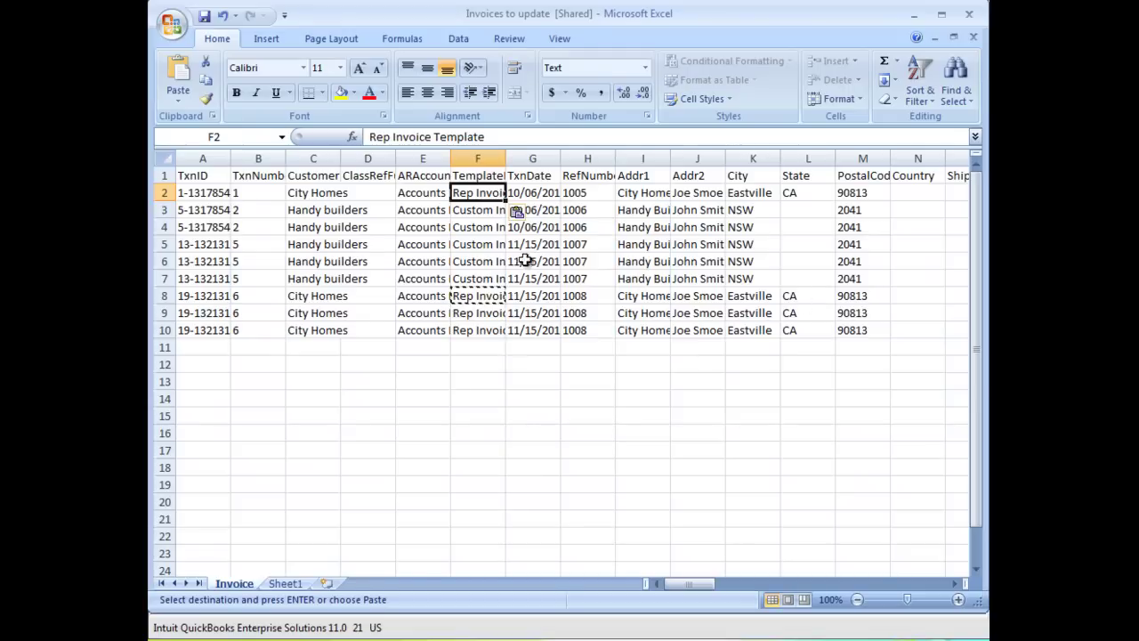
Fill Rep Invoice Template down column F to row 10 and save the workbook.
click(492, 210)
click(505, 194)
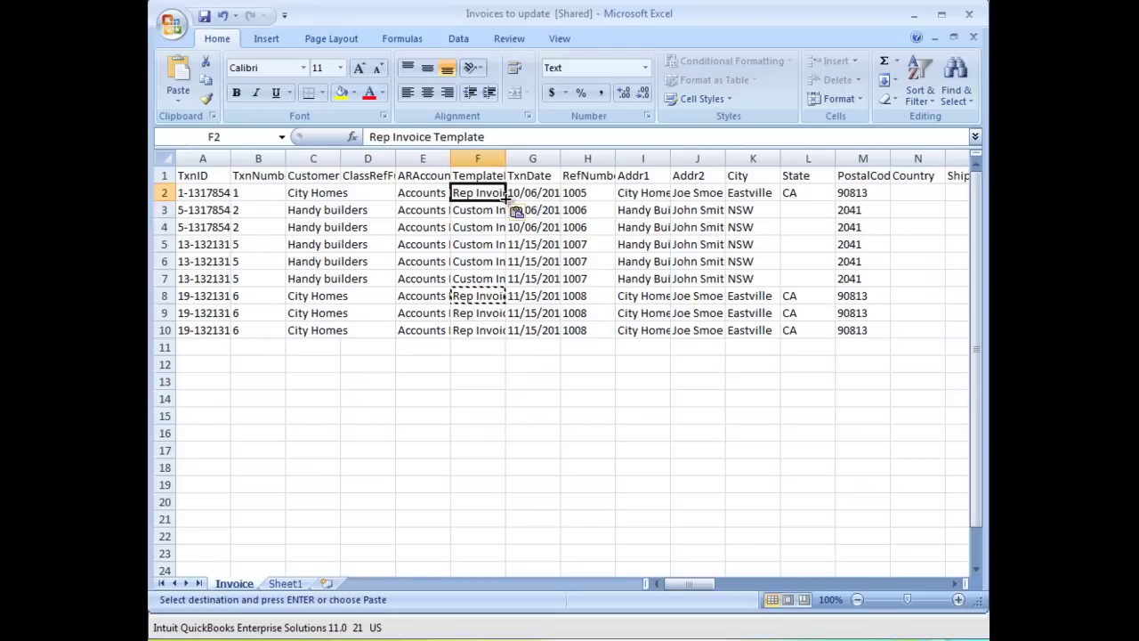
drag(506, 201, 501, 331)
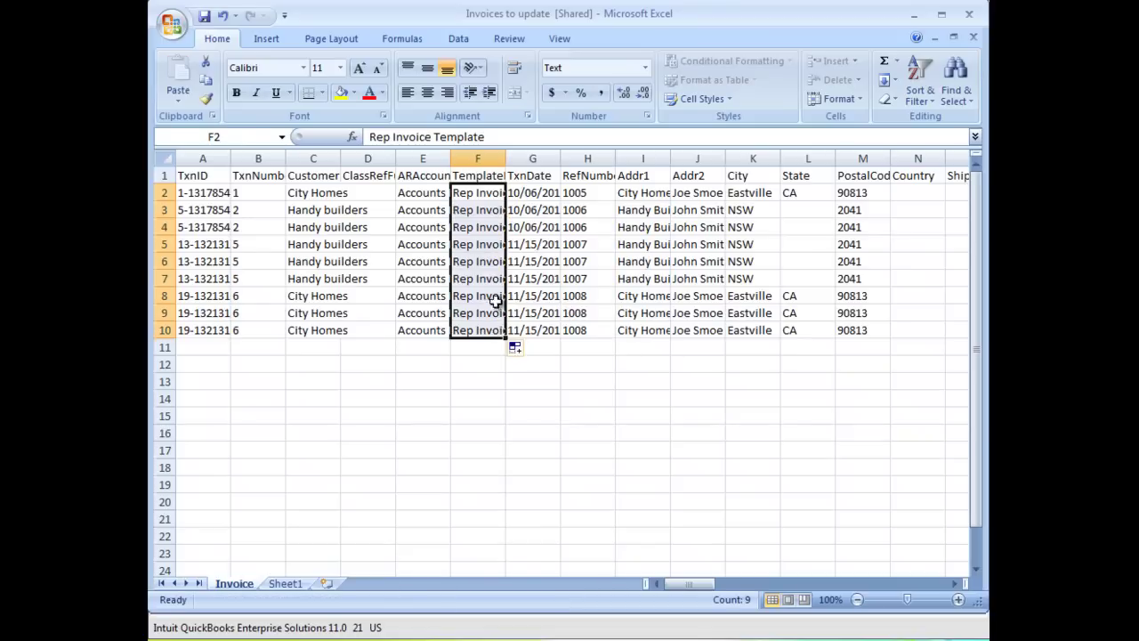
click(497, 295)
click(378, 178)
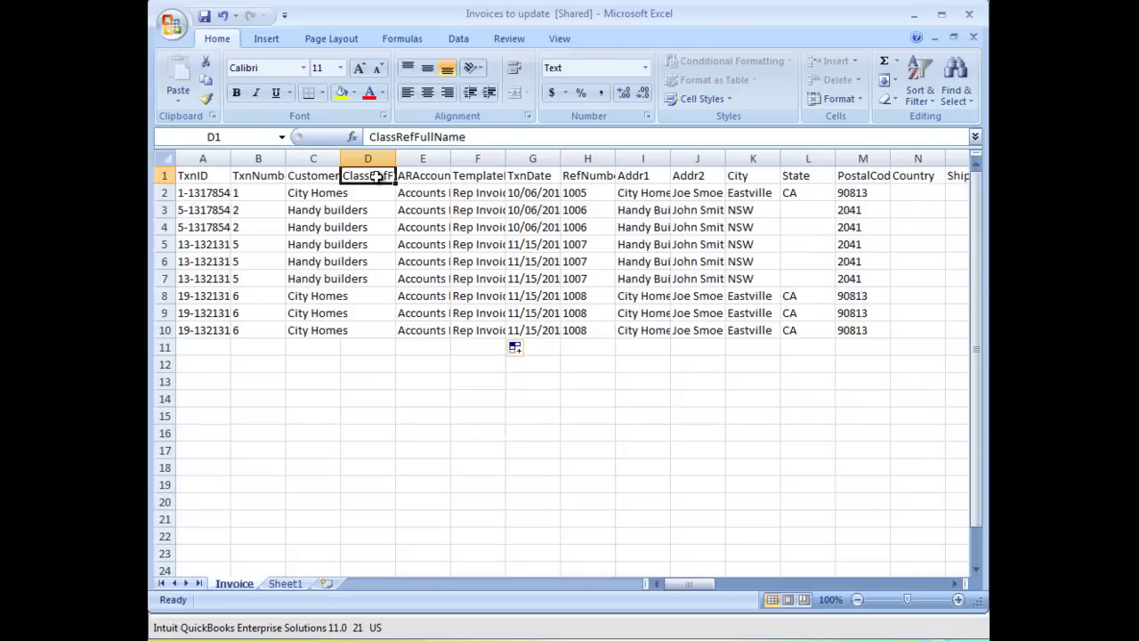
click(205, 18)
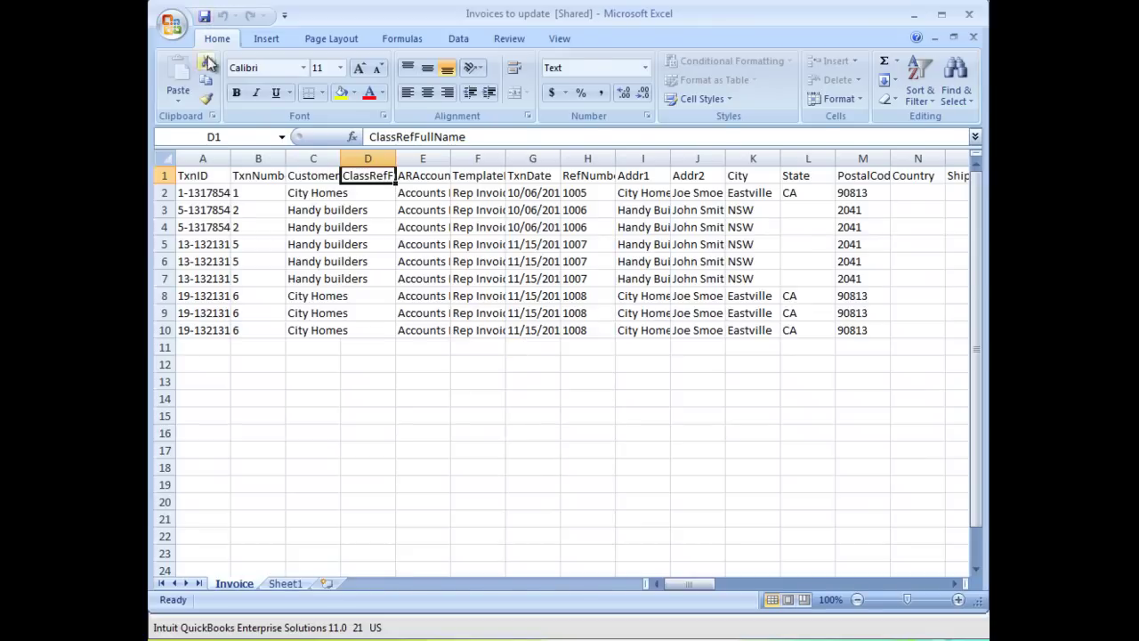
Load 'Invoices to update.xlsx' for import and apply the 'Invoice with Rep' mapping.
key(alt+Tab)
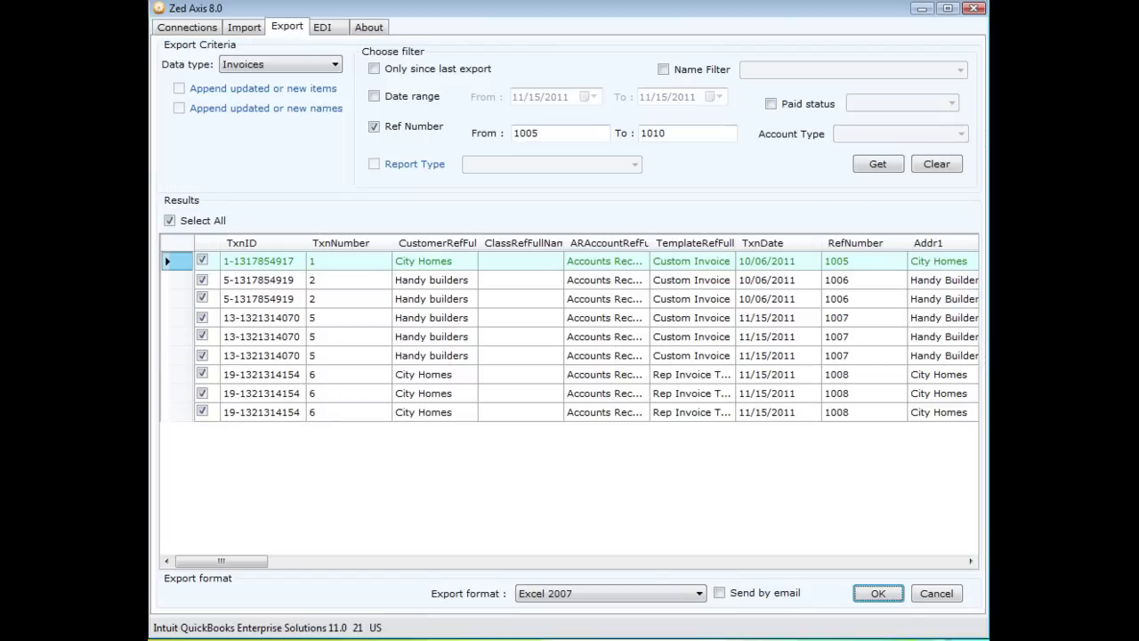
click(251, 29)
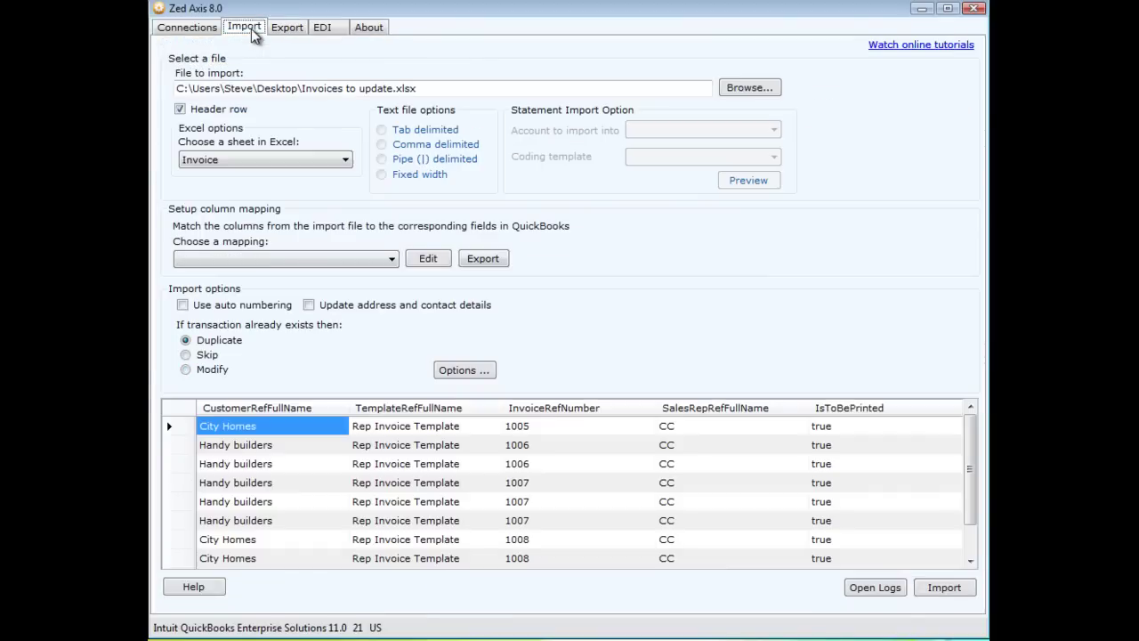
click(749, 87)
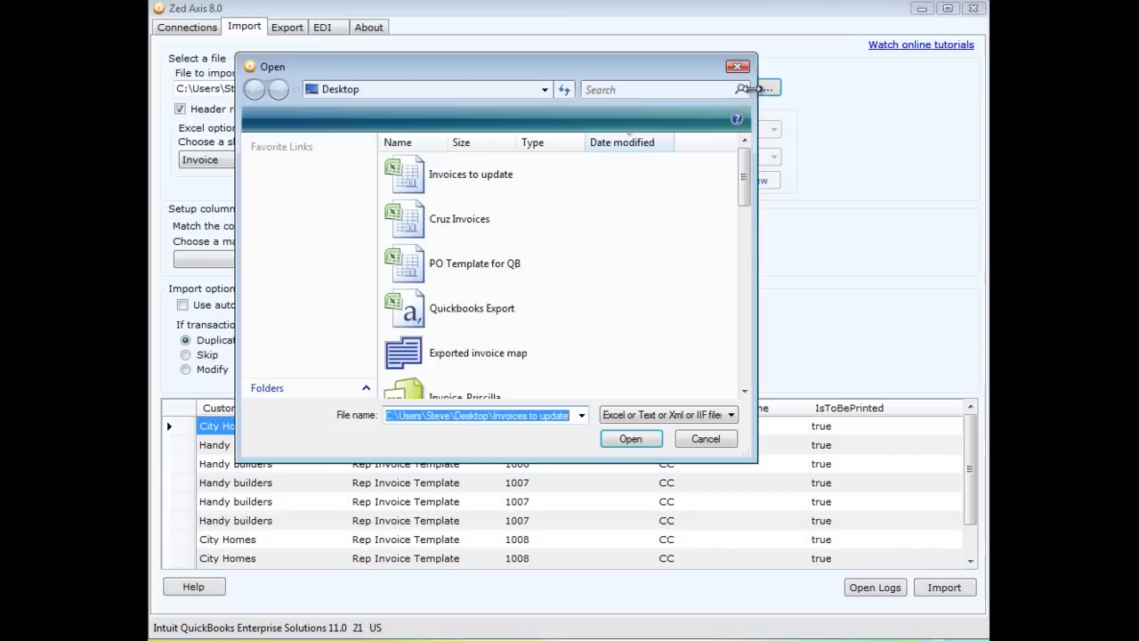
double_click(500, 174)
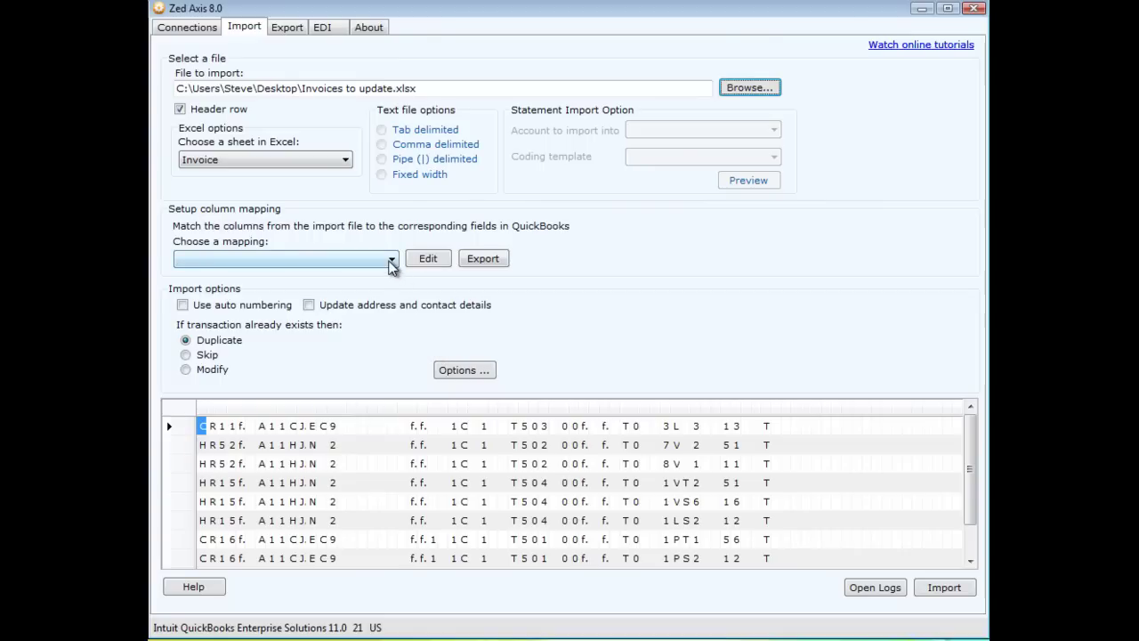
click(391, 260)
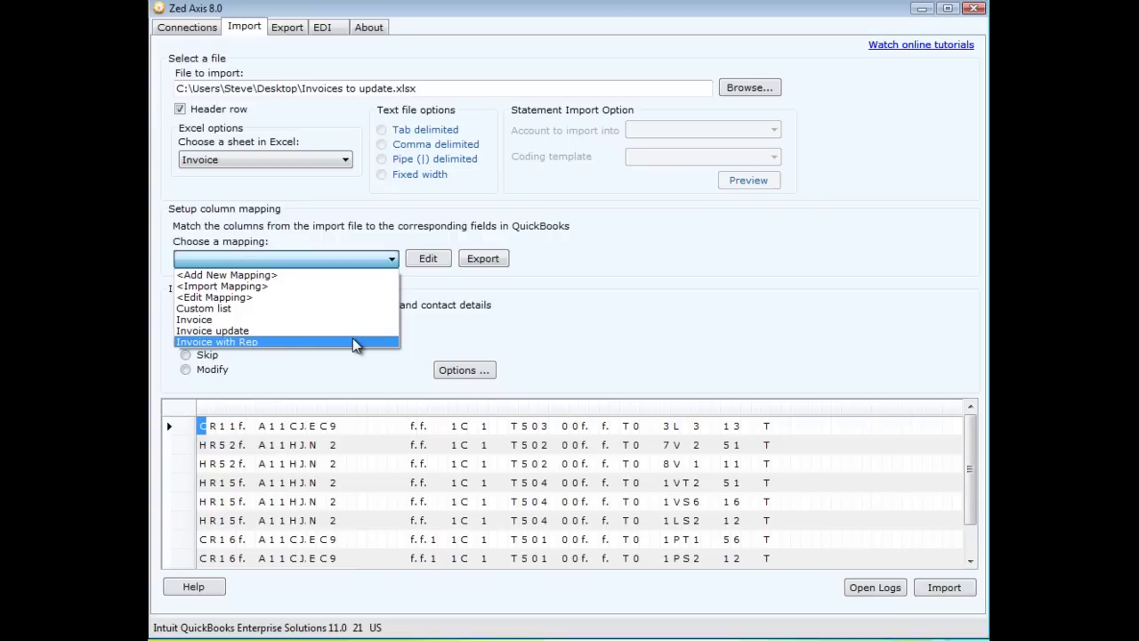
click(354, 343)
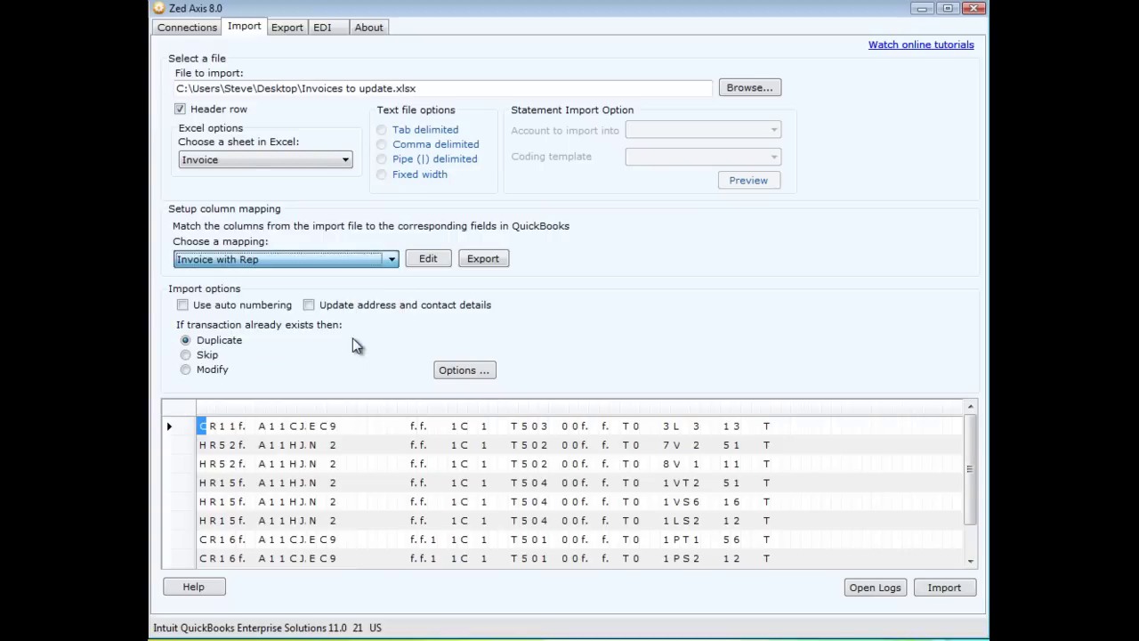
Verify the mapping's SalesRepRefFullName and IsToBePrinted=true entries, then save it.
click(426, 261)
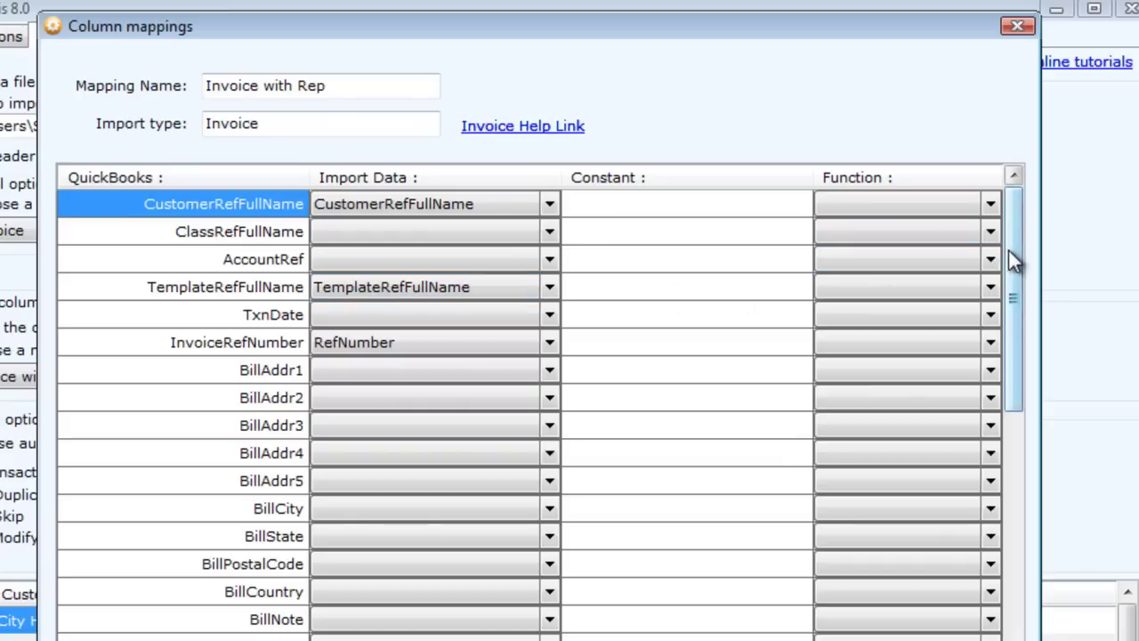
drag(1010, 251, 990, 506)
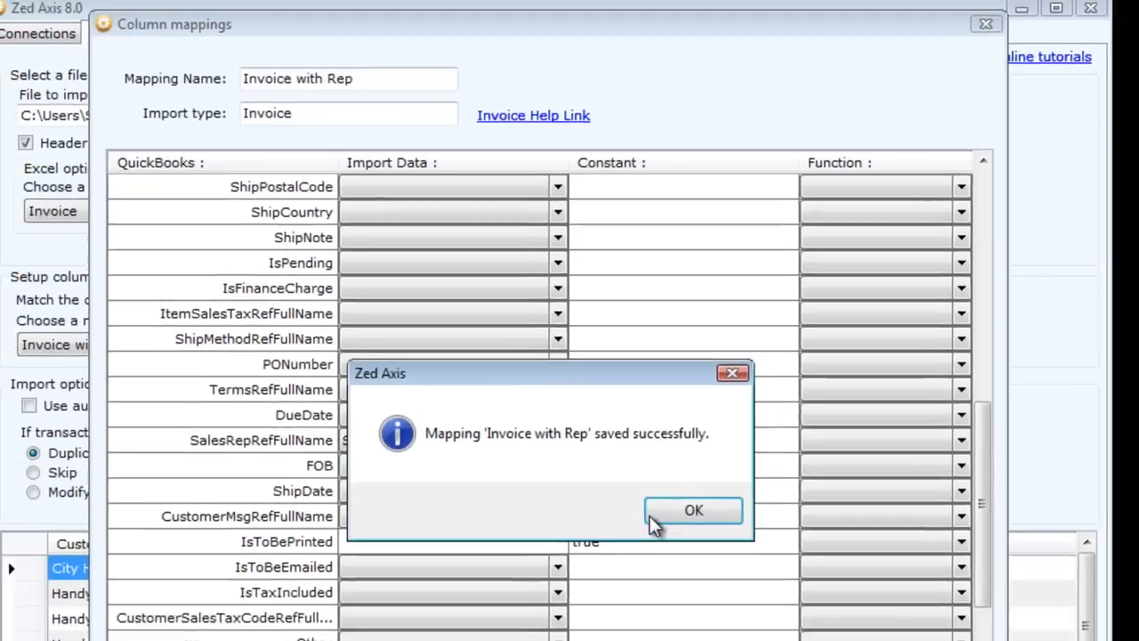
click(733, 555)
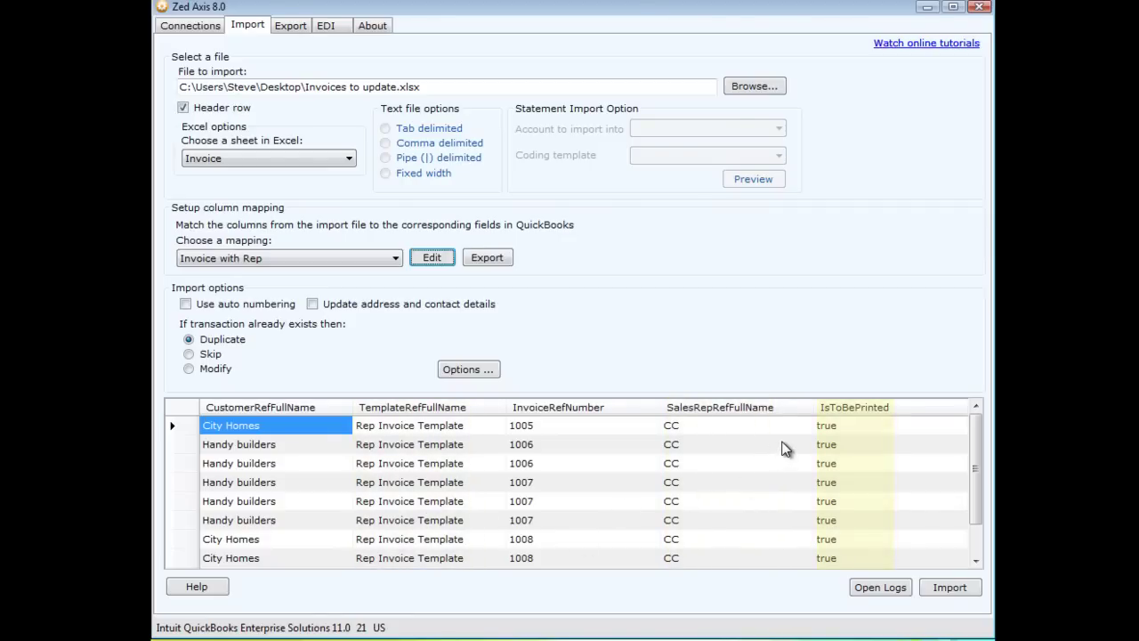
Import the invoices in Modify mode (4 records, 0 errors) and switch to QuickBooks.
click(191, 369)
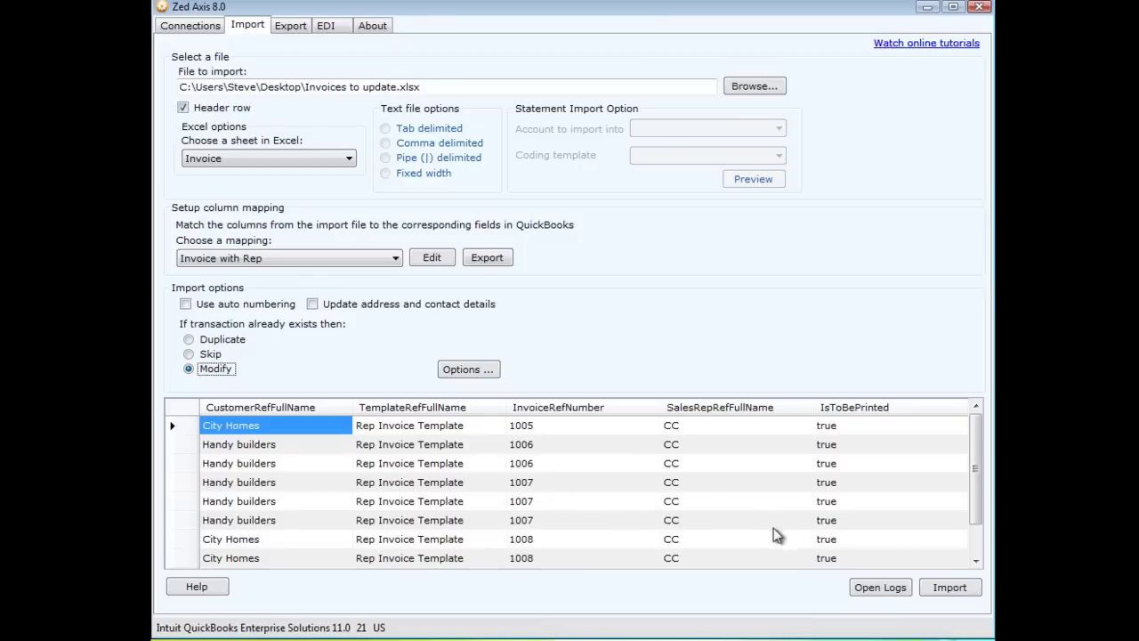
click(945, 589)
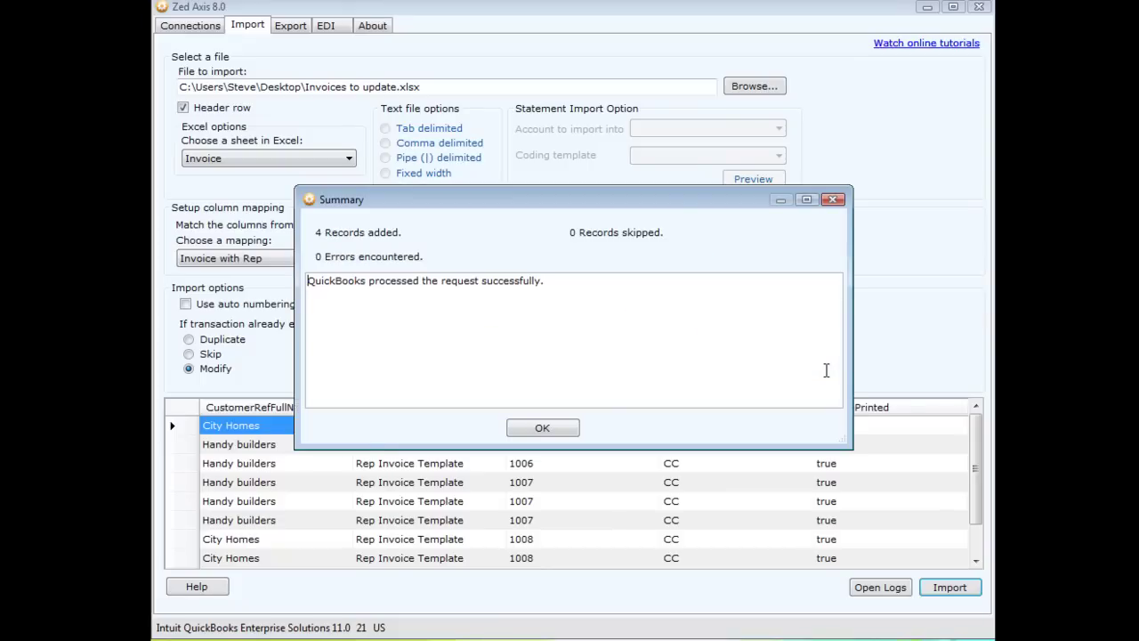
click(545, 428)
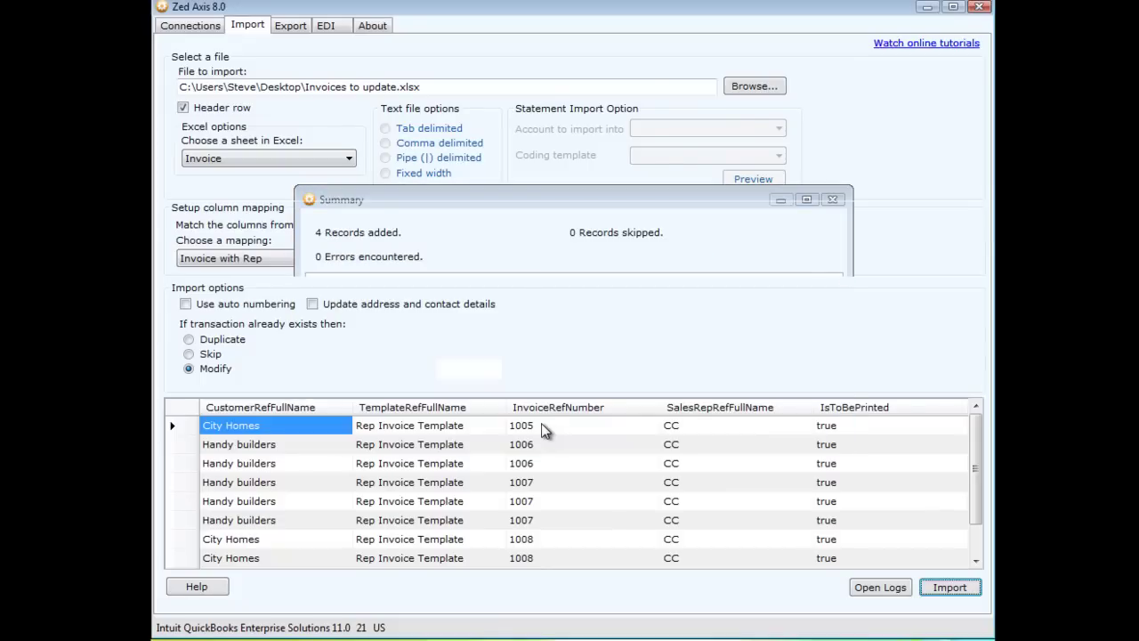
key(alt+Tab)
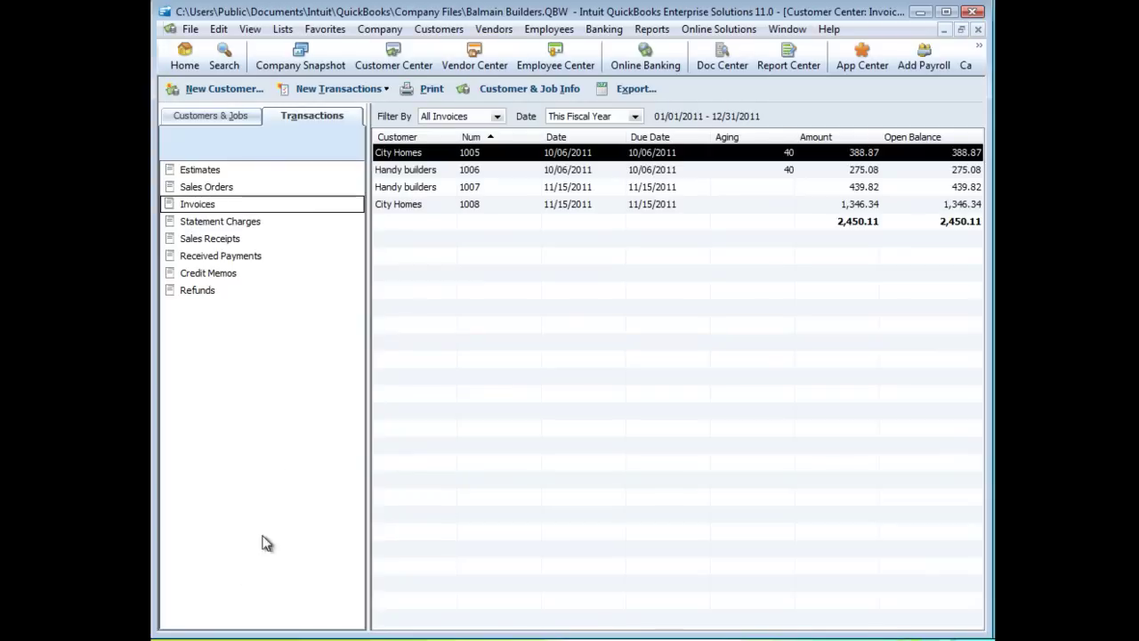
Open invoice 1005, then page through 1006, 1007 and 1008 checking template, rep CC and print flag.
double_click(418, 158)
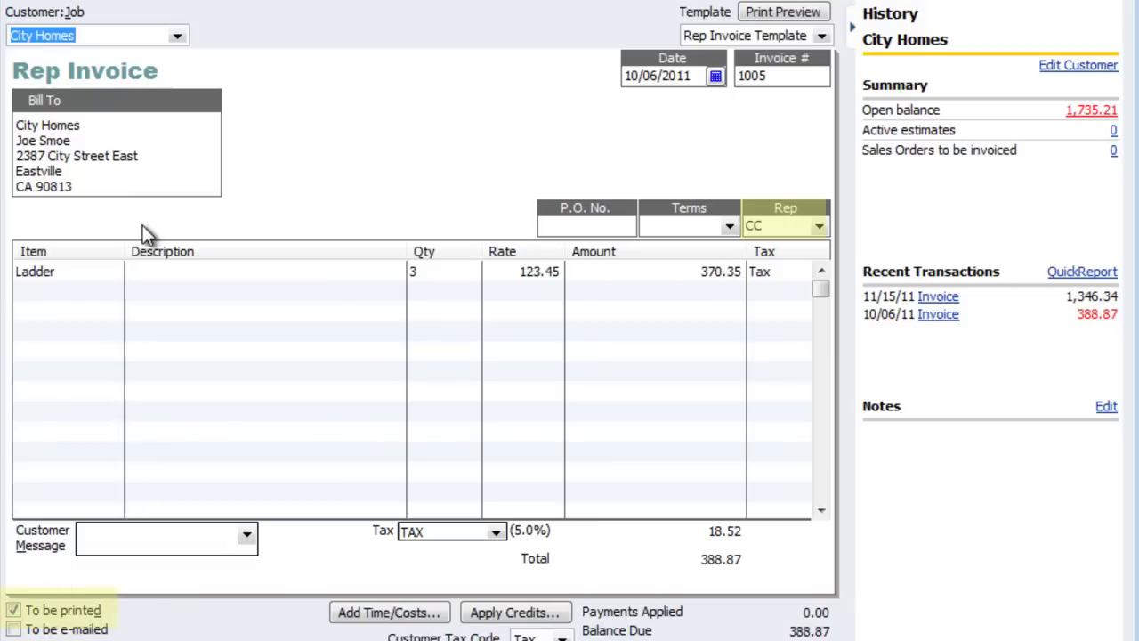
text(Handy builders)
key(Tab)
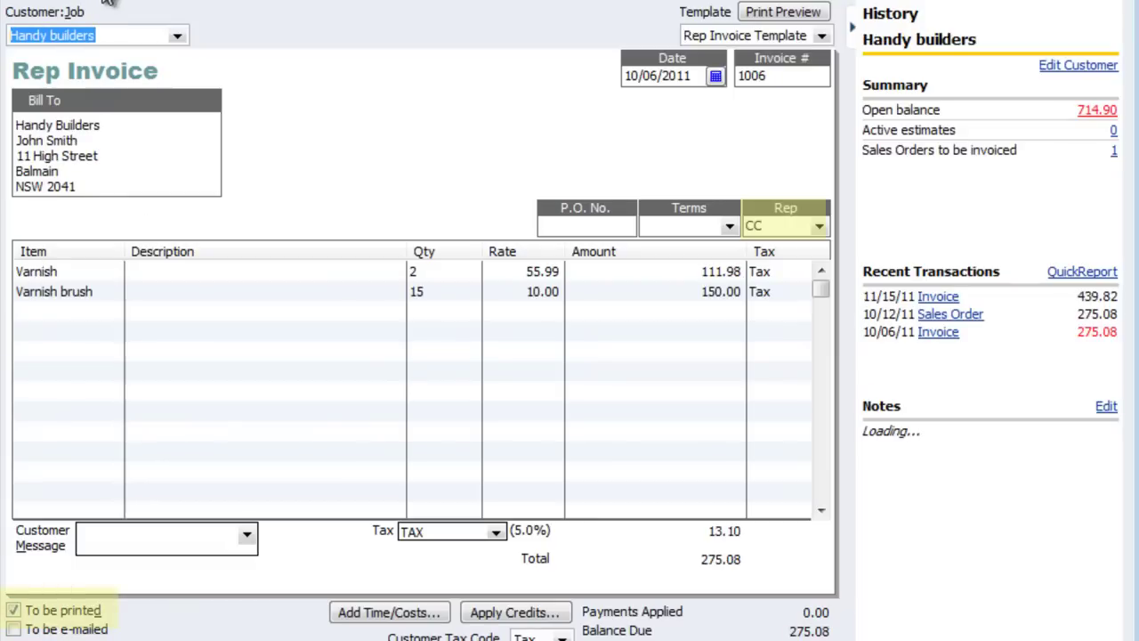
click(106, 1)
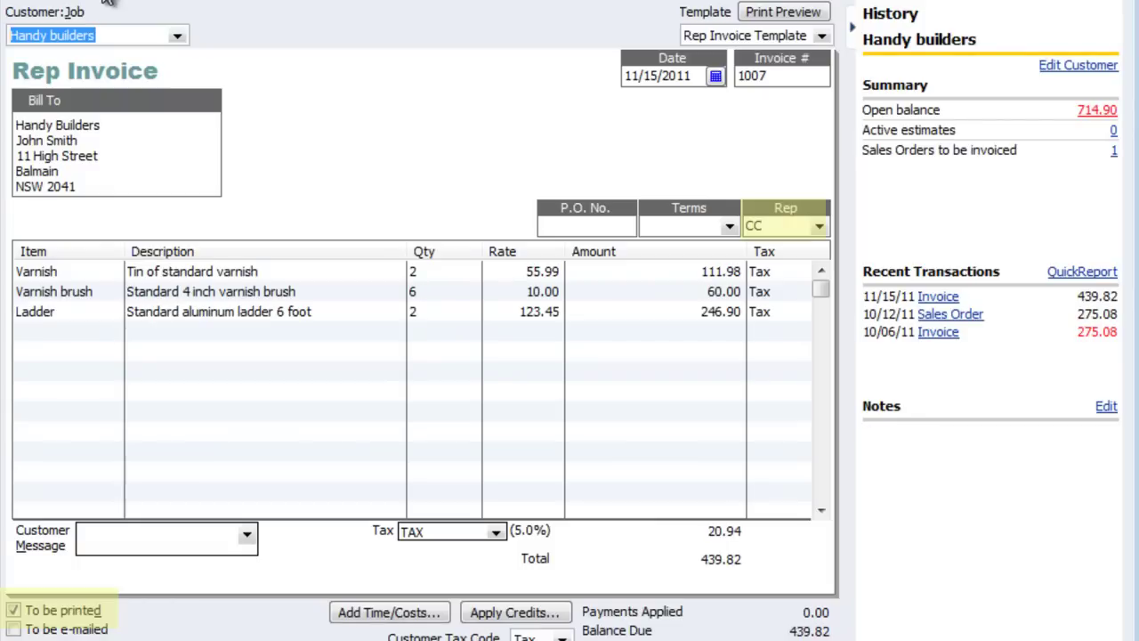
click(106, 2)
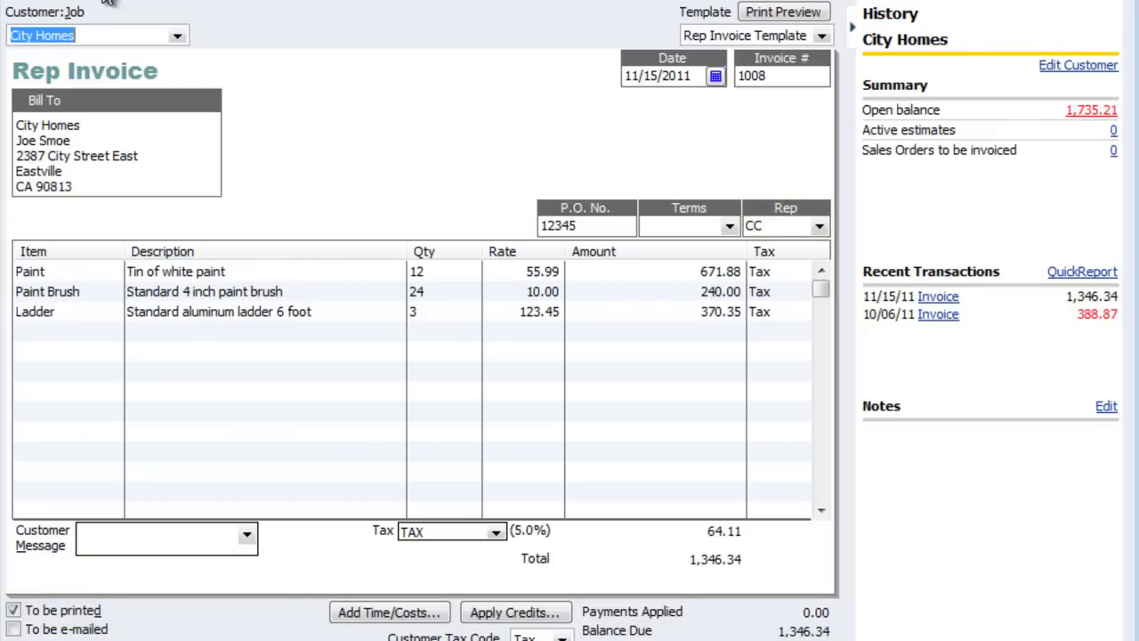